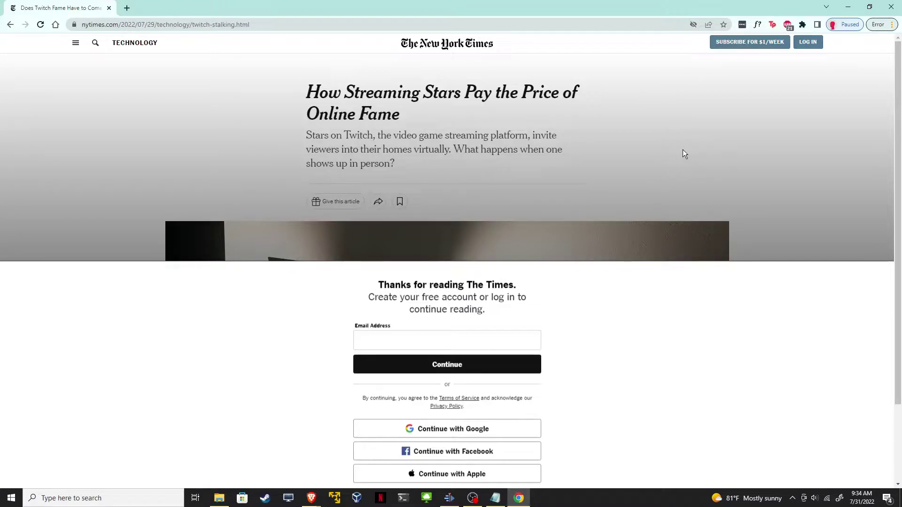
- Search Chrome settings for 'javascript' and open the JavaScript page under Site Settings
{"action": "left_click", "coordinate": [891, 24]}
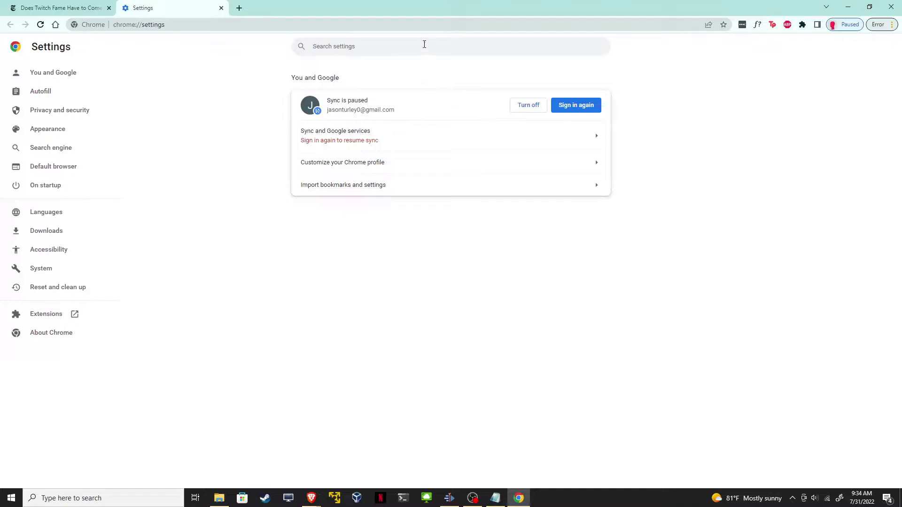
{"action": "type", "text": "javascript"}
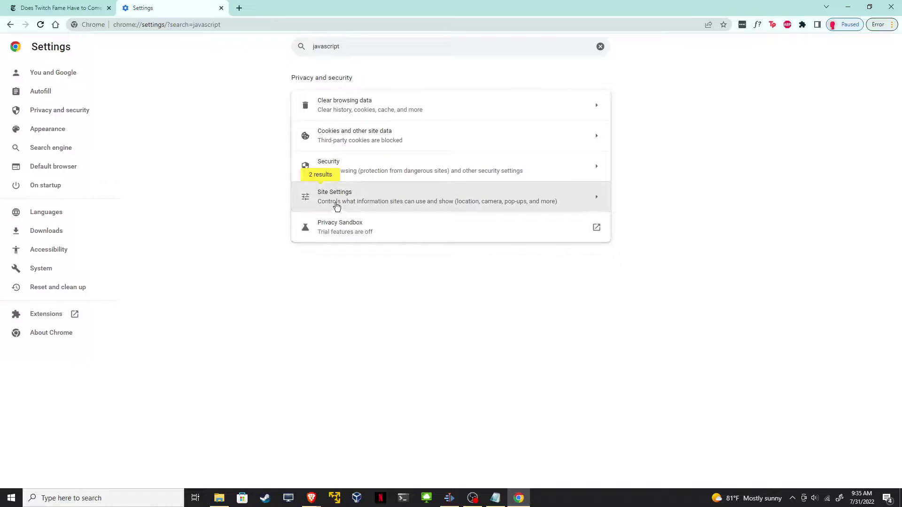
{"action": "left_click", "coordinate": [399, 209]}
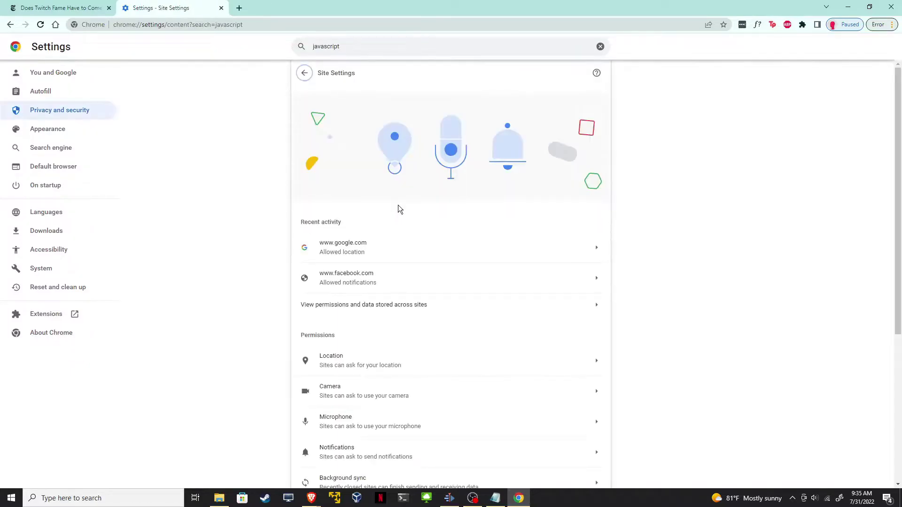
{"action": "scroll", "coordinate": [398, 205], "scroll_direction": "down", "scroll_amount": 4}
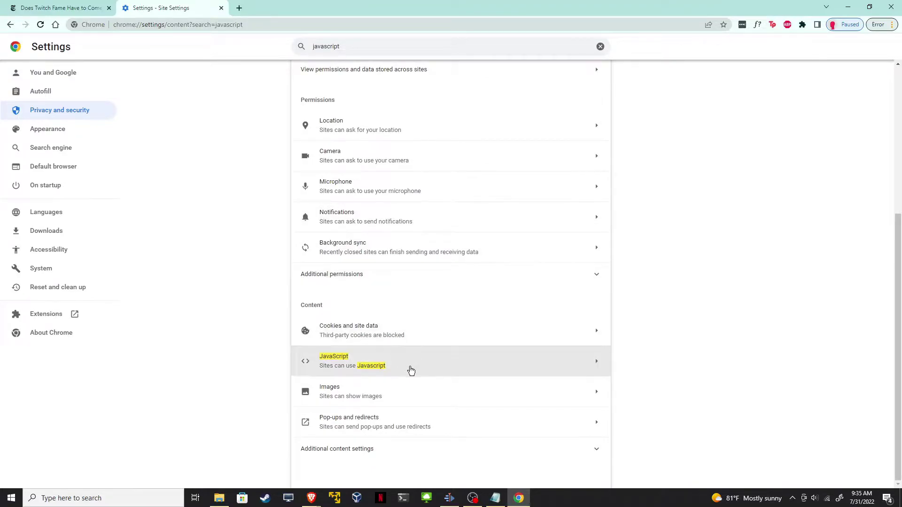
{"action": "left_click", "coordinate": [364, 372]}
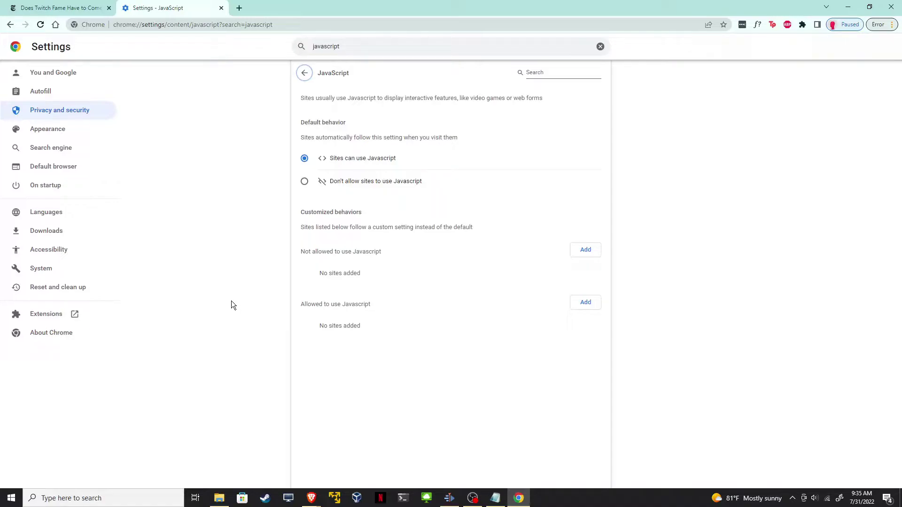
- Set Chrome's JavaScript default to 'Don't allow sites to use JavaScript'
{"action": "left_click", "coordinate": [302, 184]}
{"action": "left_click_drag", "start_coordinate": [301, 226], "coordinate": [405, 239]}
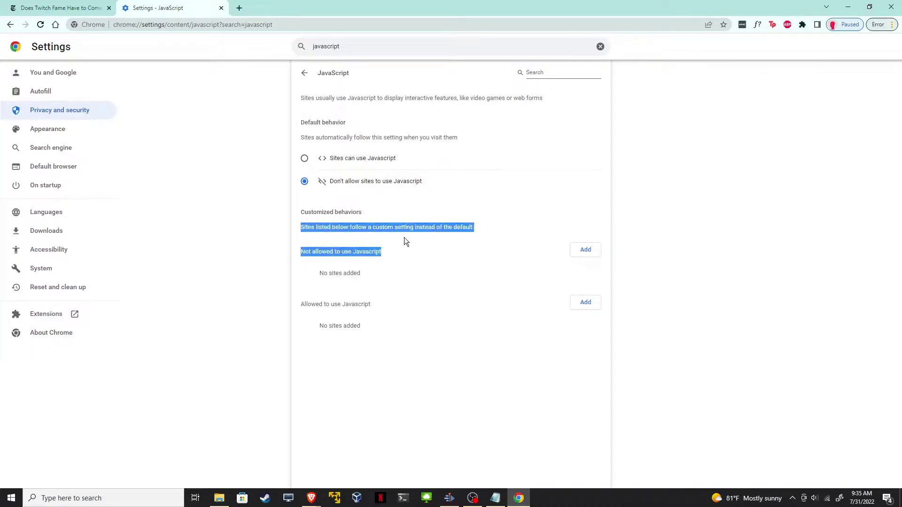
{"action": "left_click", "coordinate": [268, 186]}
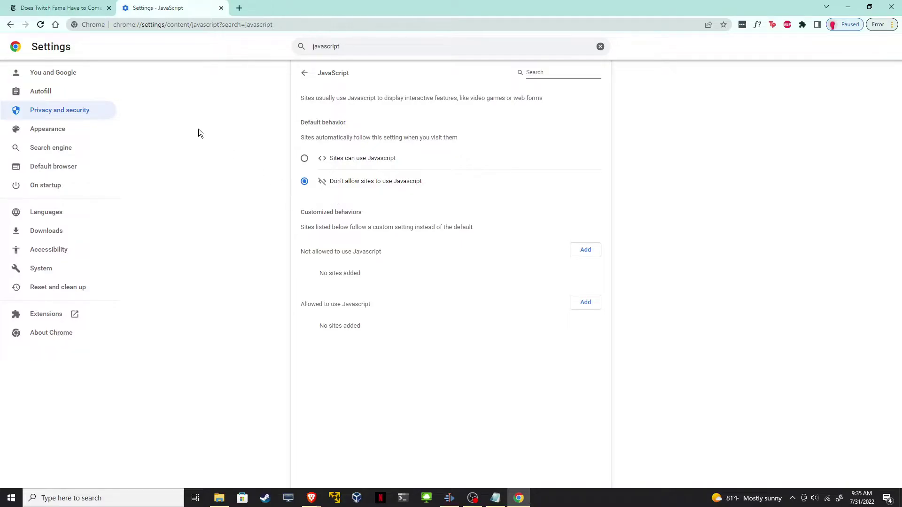
- Reload the NYT article with JavaScript blocked and scroll through it paywall-free
{"action": "left_click", "coordinate": [20, 5]}
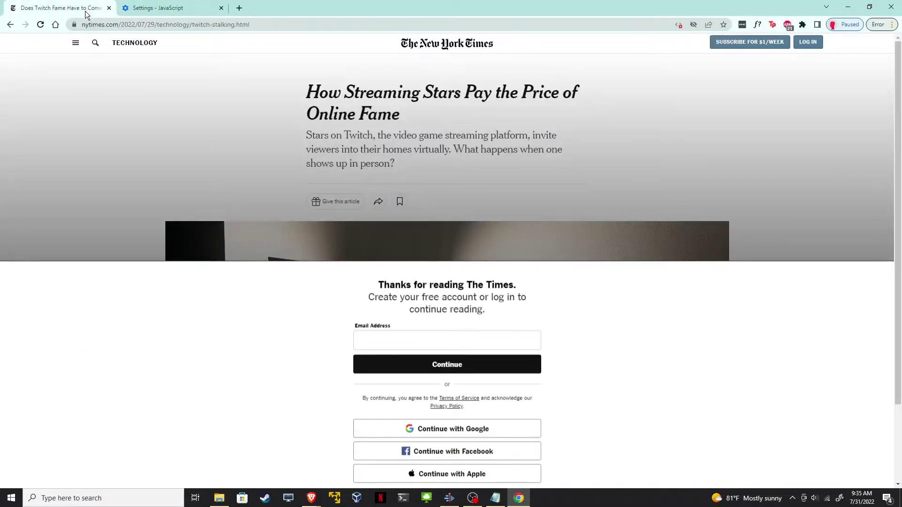
{"action": "left_click", "coordinate": [40, 26]}
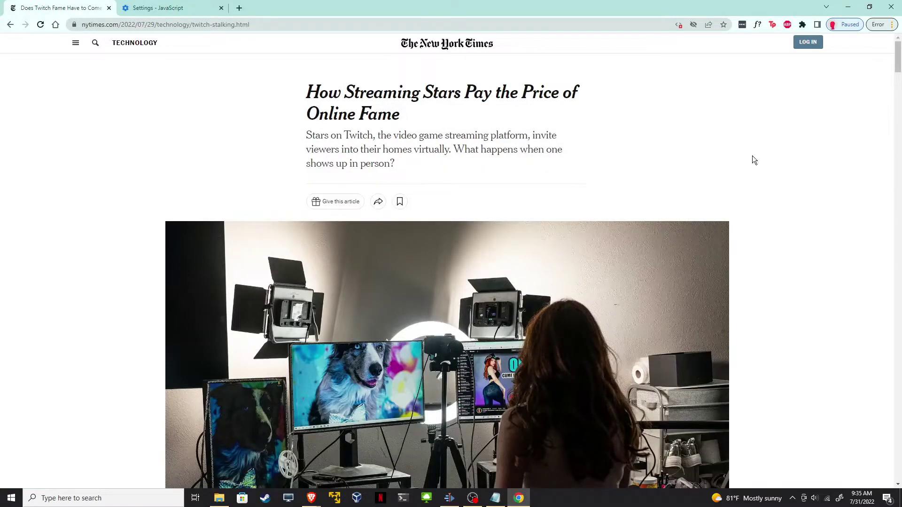
{"action": "scroll", "coordinate": [752, 158], "scroll_direction": "down", "scroll_amount": 4}
{"action": "scroll", "coordinate": [752, 156], "scroll_direction": "down", "scroll_amount": 15}
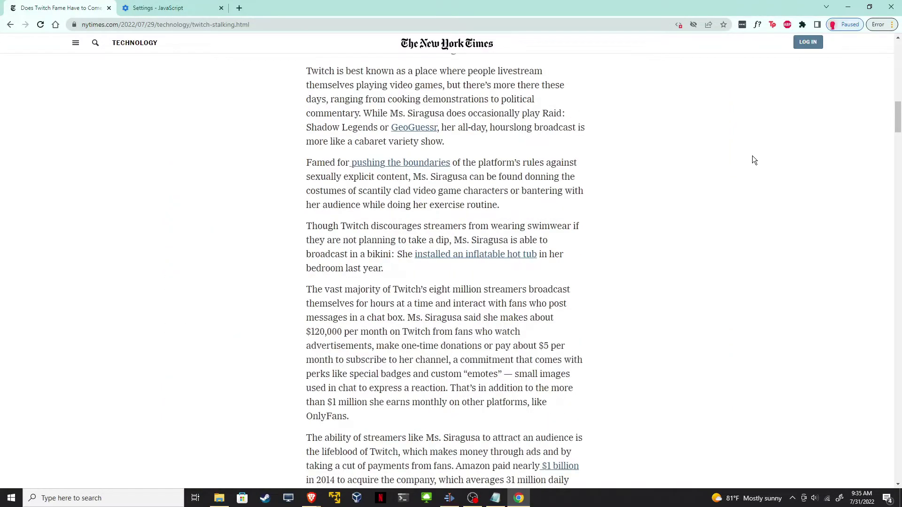
{"action": "scroll", "coordinate": [752, 157], "scroll_direction": "down", "scroll_amount": 7}
{"action": "scroll", "coordinate": [752, 159], "scroll_direction": "down", "scroll_amount": 15}
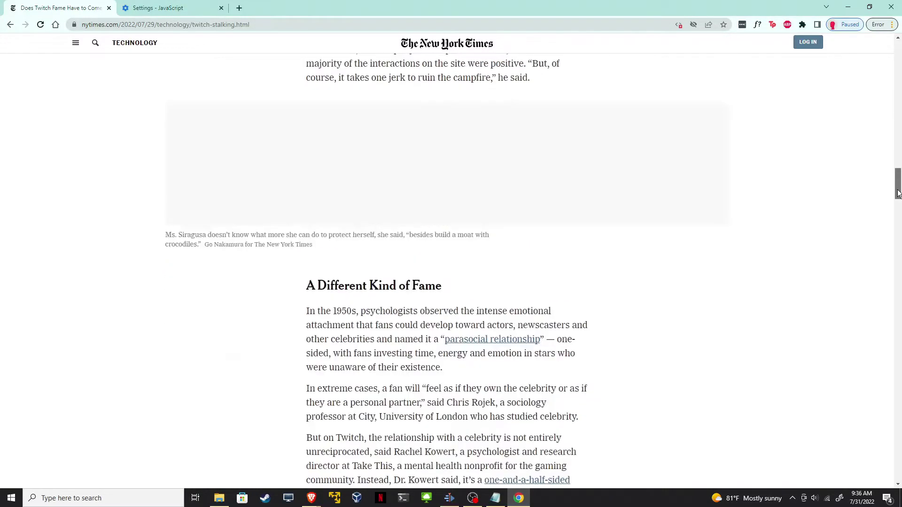
{"action": "scroll", "coordinate": [358, 168], "scroll_direction": "up", "scroll_amount": 1}
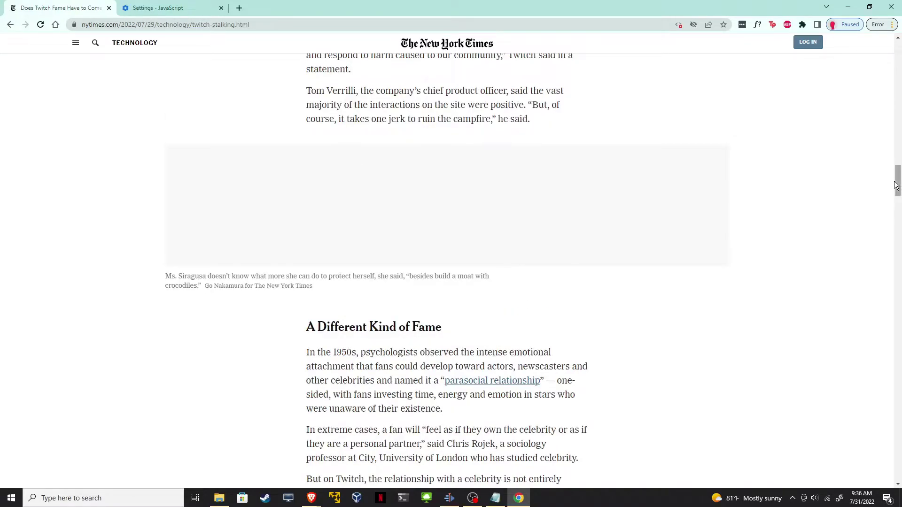
{"action": "left_click_drag", "start_coordinate": [896, 186], "coordinate": [898, 261]}
{"action": "scroll", "coordinate": [509, 155], "scroll_direction": "down", "scroll_amount": 12}
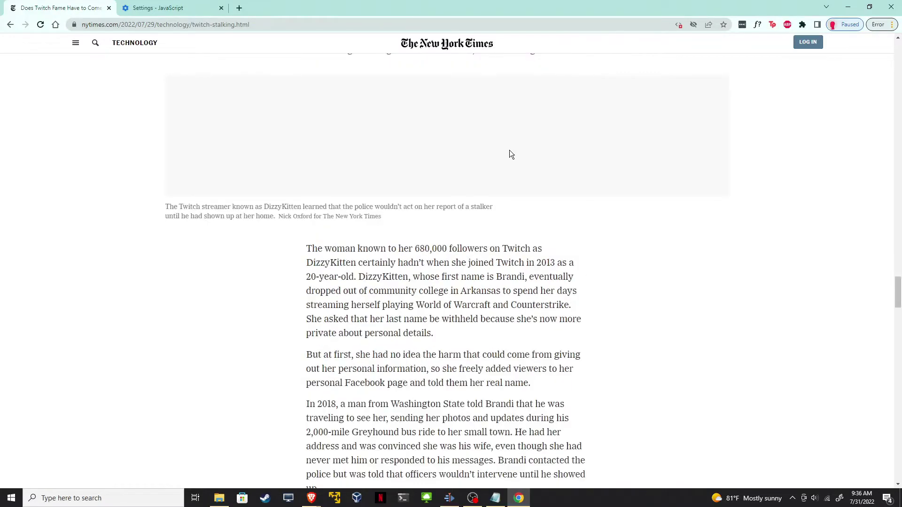
- Return to the NYT Technology section and scroll down its story list
{"action": "left_click", "coordinate": [9, 26]}
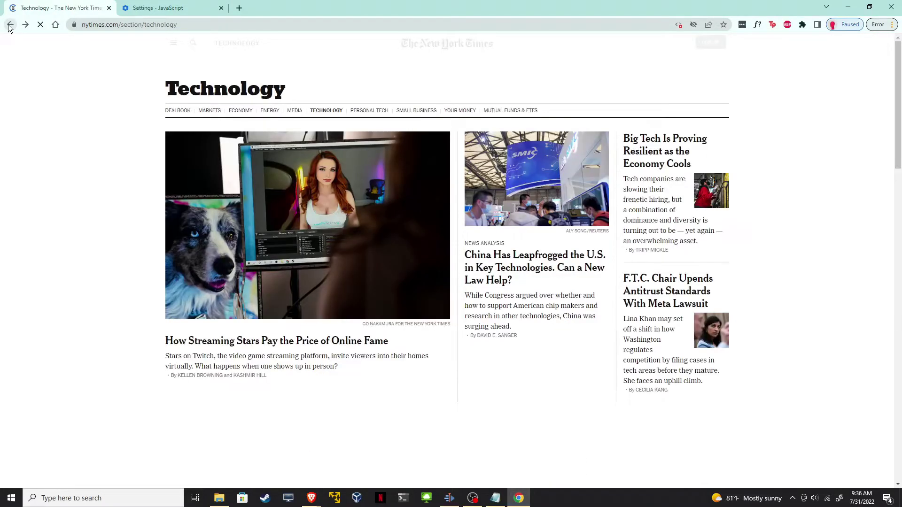
{"action": "scroll", "coordinate": [574, 235], "scroll_direction": "down", "scroll_amount": 1}
{"action": "scroll", "coordinate": [611, 234], "scroll_direction": "down", "scroll_amount": 2}
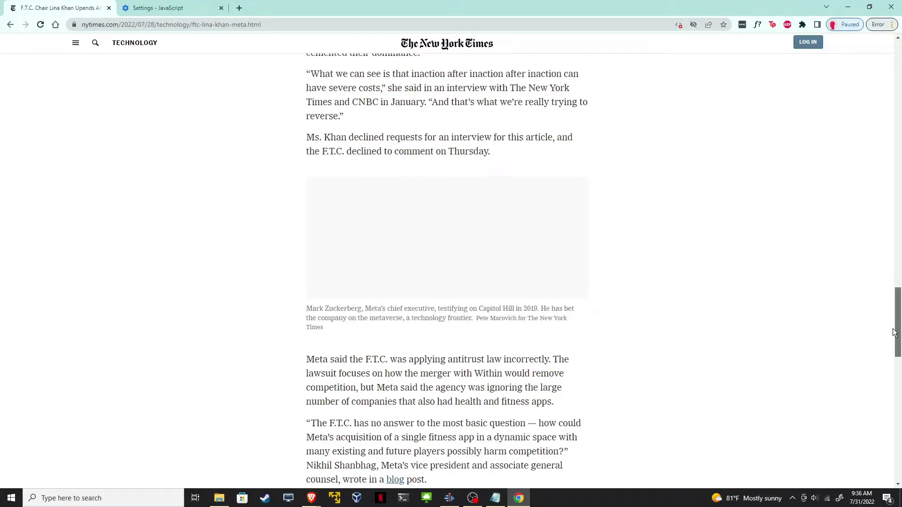
{"action": "left_click_drag", "start_coordinate": [895, 333], "coordinate": [901, 85]}
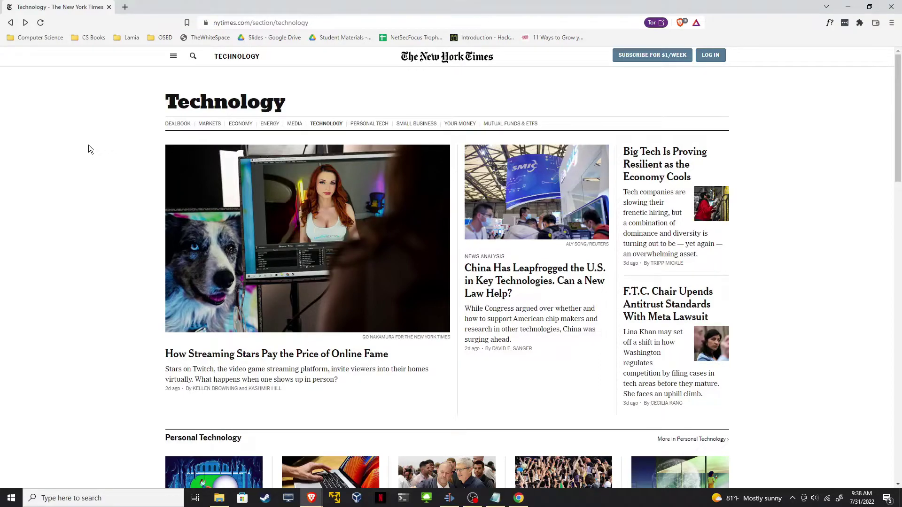
- Open 'How Streaming Stars Pay the Price of Online Fame' and scroll until the sign-in paywall appears
{"action": "left_click", "coordinate": [208, 361]}
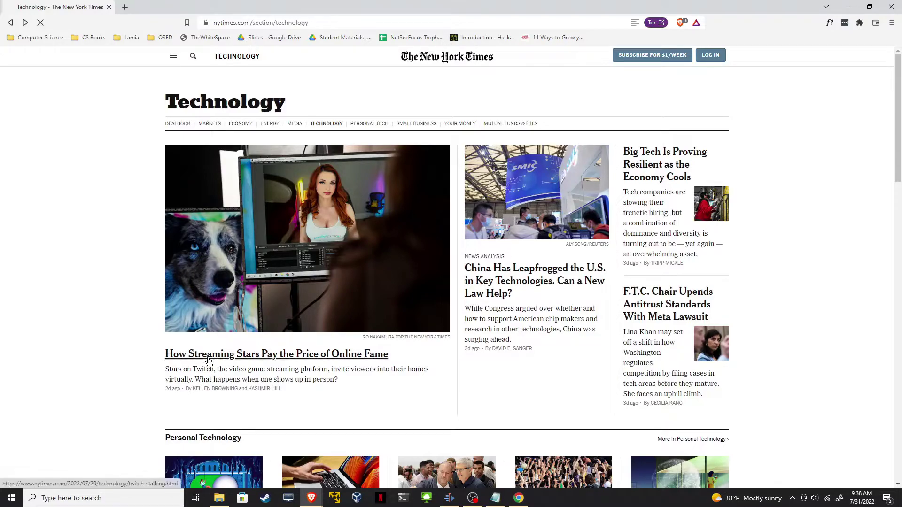
{"action": "scroll", "coordinate": [127, 284], "scroll_direction": "down", "scroll_amount": 8}
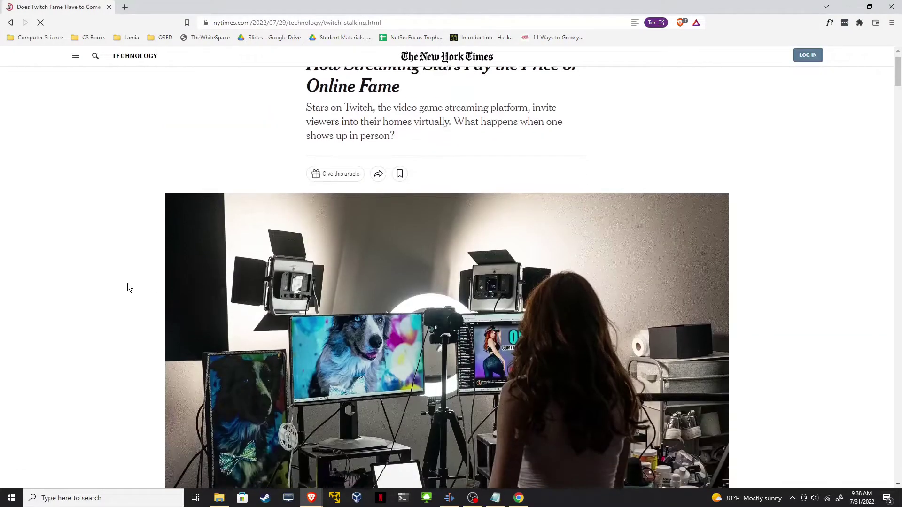
{"action": "scroll", "coordinate": [127, 288], "scroll_direction": "down", "scroll_amount": 8}
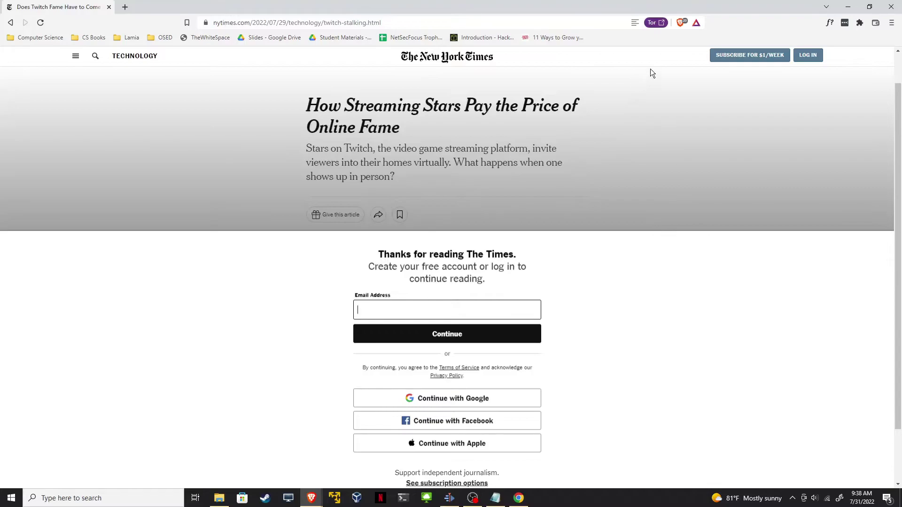
- Turn on Block scripts in Brave Shields' advanced controls for nytimes.com
{"action": "left_click", "coordinate": [681, 32]}
{"action": "left_click", "coordinate": [681, 26]}
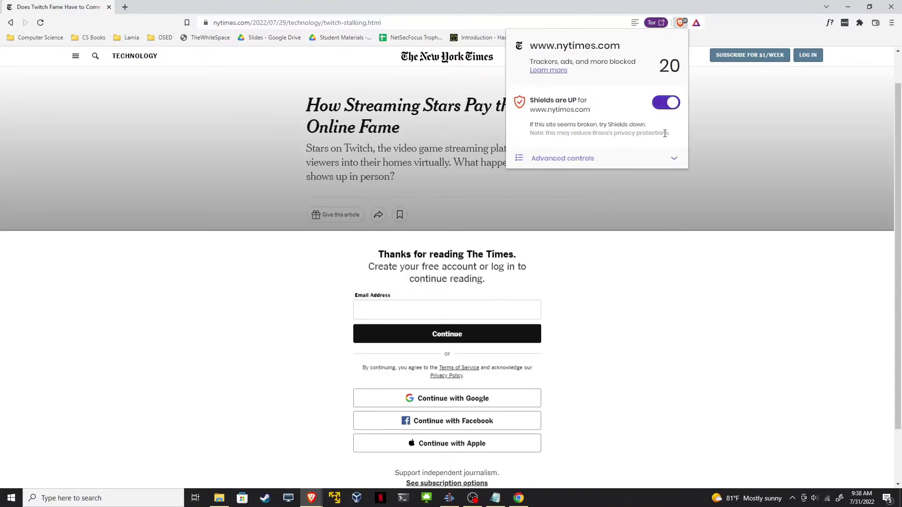
{"action": "left_click", "coordinate": [674, 161]}
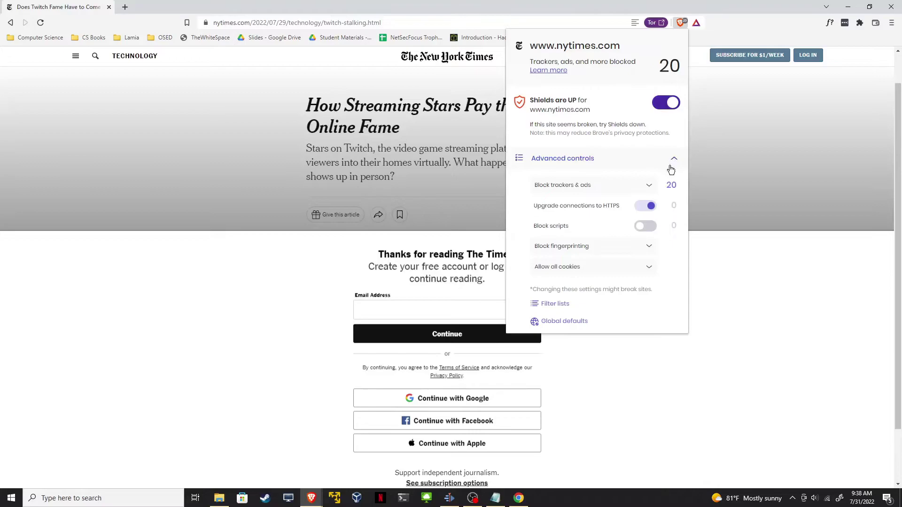
{"action": "left_click", "coordinate": [637, 226]}
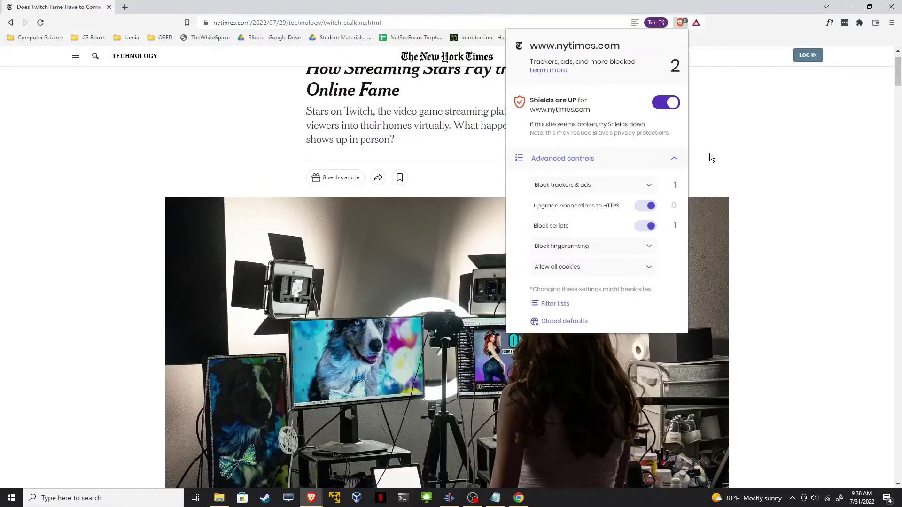
{"action": "left_click", "coordinate": [711, 154]}
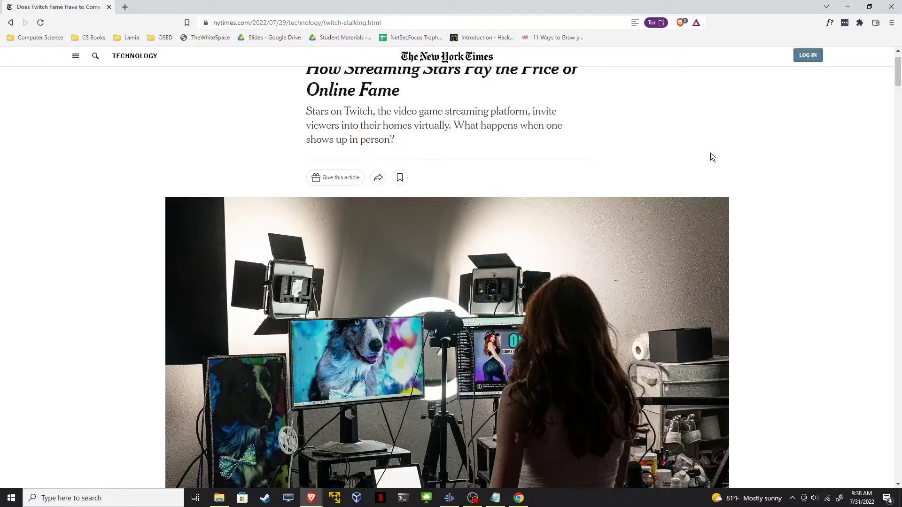
- Scroll through the unblocked streaming-stars article, then go back to the Technology section
{"action": "scroll", "coordinate": [737, 175], "scroll_direction": "down", "scroll_amount": 15}
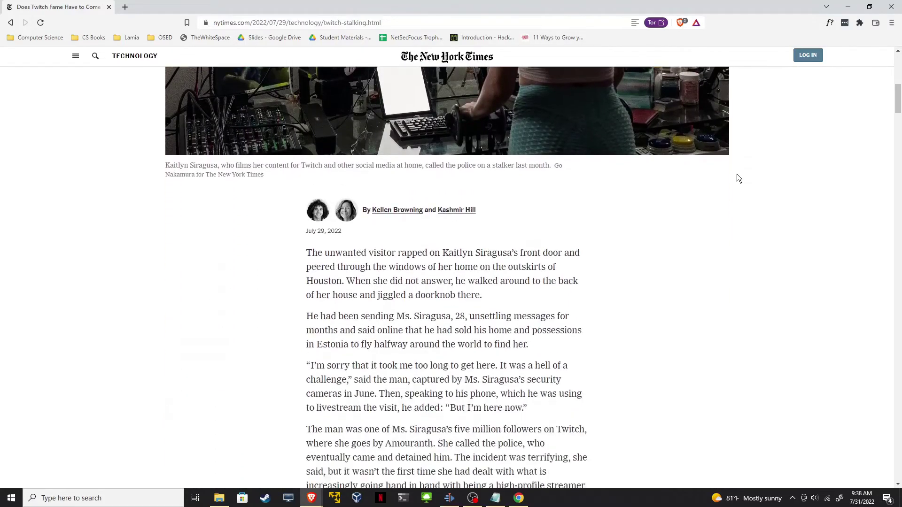
{"action": "scroll", "coordinate": [737, 174], "scroll_direction": "down", "scroll_amount": 20}
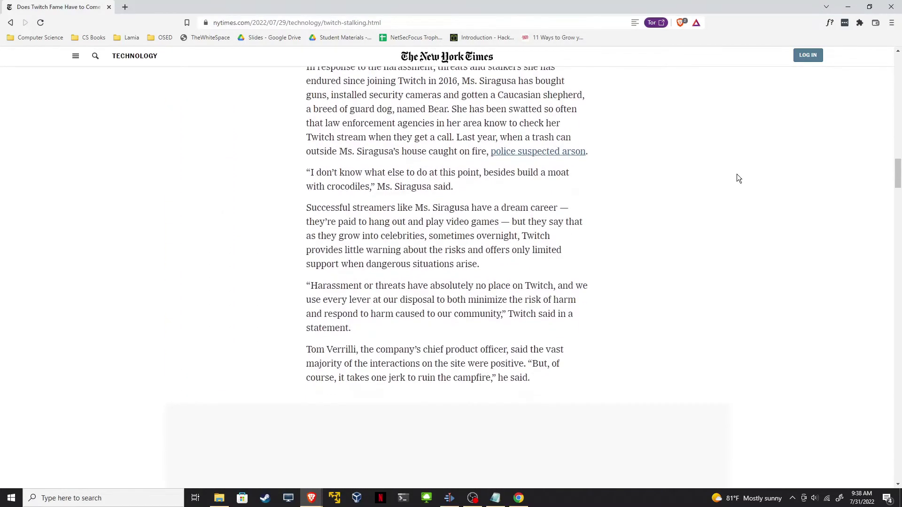
{"action": "scroll", "coordinate": [736, 174], "scroll_direction": "down", "scroll_amount": 12}
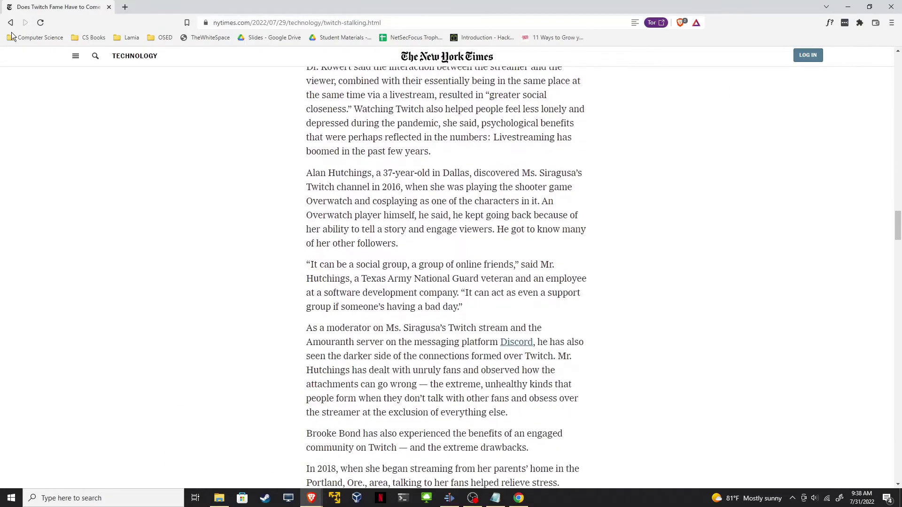
{"action": "left_click", "coordinate": [11, 26]}
- Read 'Who Will Make Apple Fashionable Now?' paywall-free, then return to the Technology section
{"action": "scroll", "coordinate": [422, 263], "scroll_direction": "down", "scroll_amount": 5}
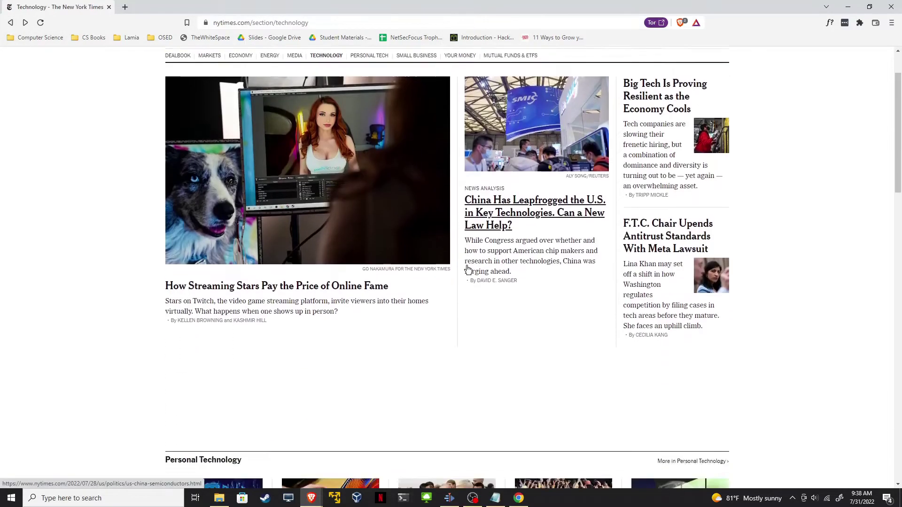
{"action": "left_click", "coordinate": [413, 395]}
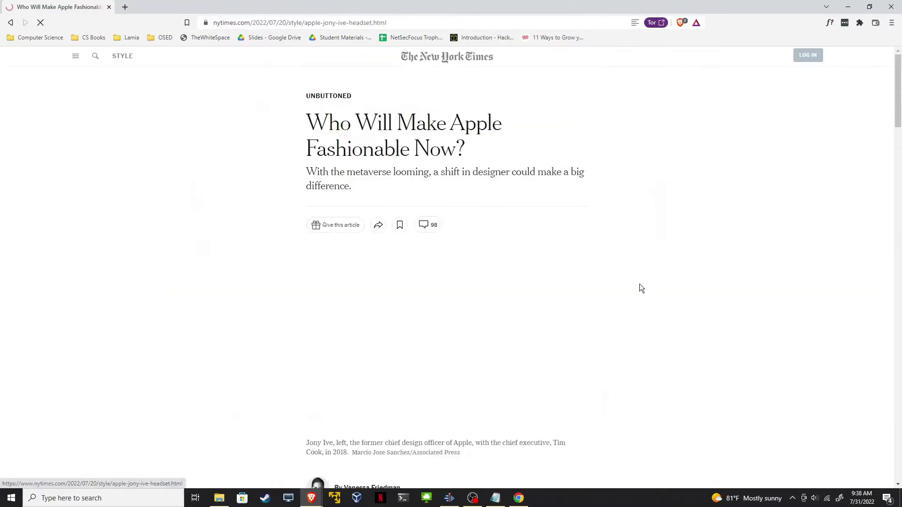
{"action": "scroll", "coordinate": [795, 280], "scroll_direction": "down", "scroll_amount": 15}
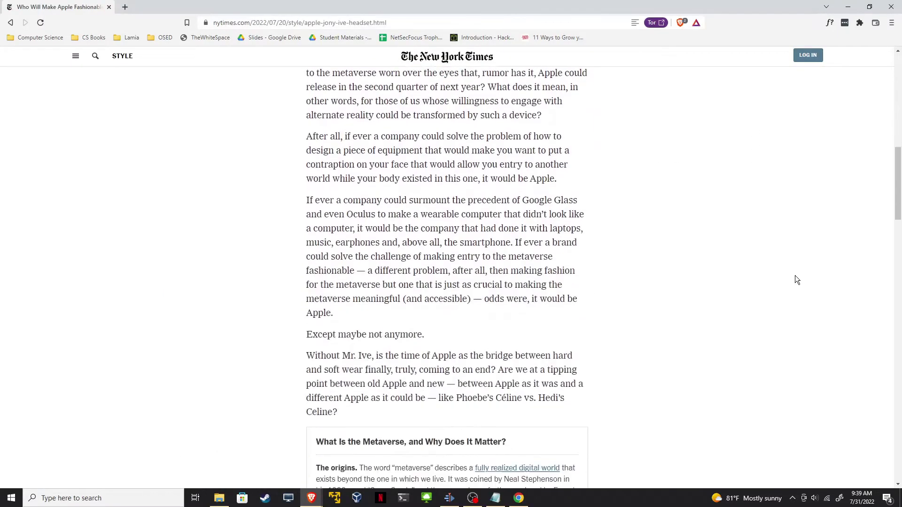
{"action": "scroll", "coordinate": [797, 280], "scroll_direction": "down", "scroll_amount": 15}
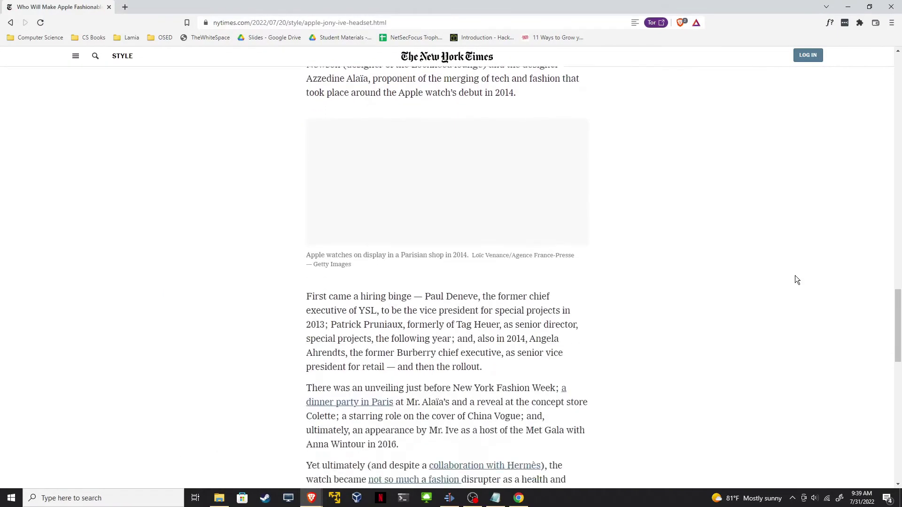
{"action": "scroll", "coordinate": [797, 280], "scroll_direction": "down", "scroll_amount": 5}
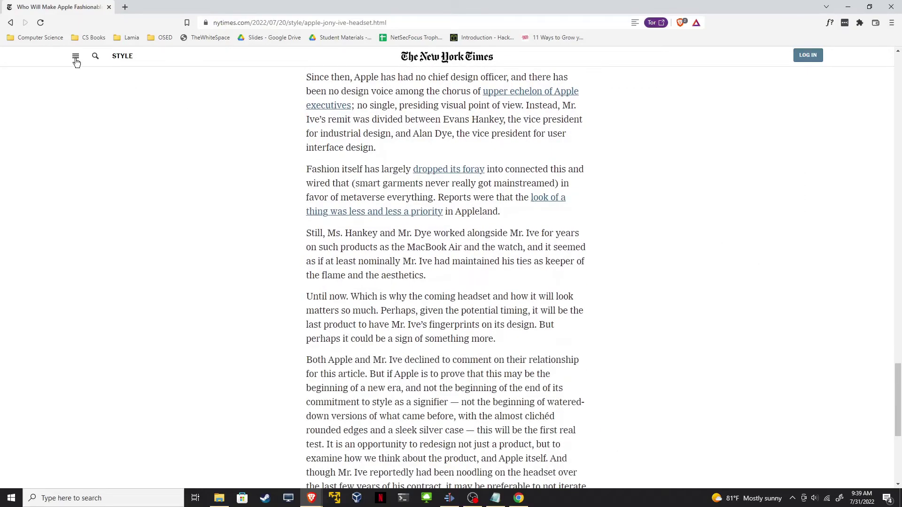
{"action": "left_click", "coordinate": [10, 23]}
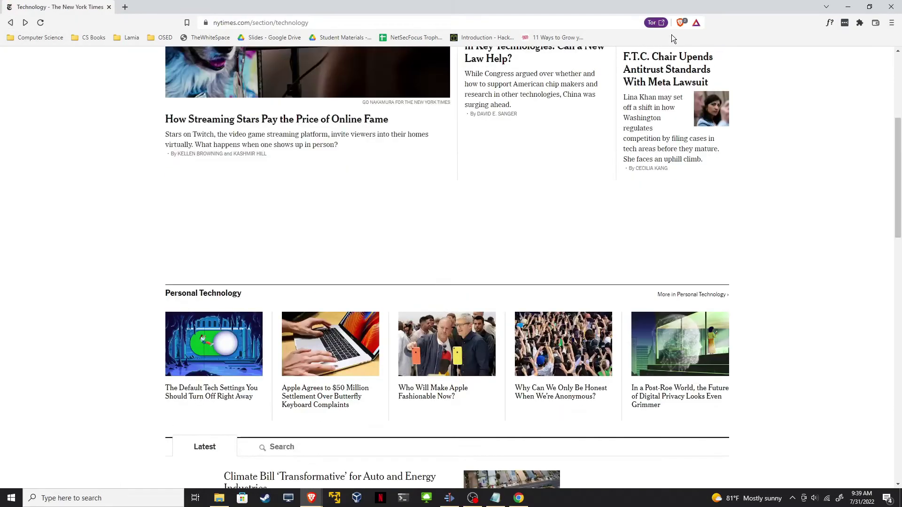